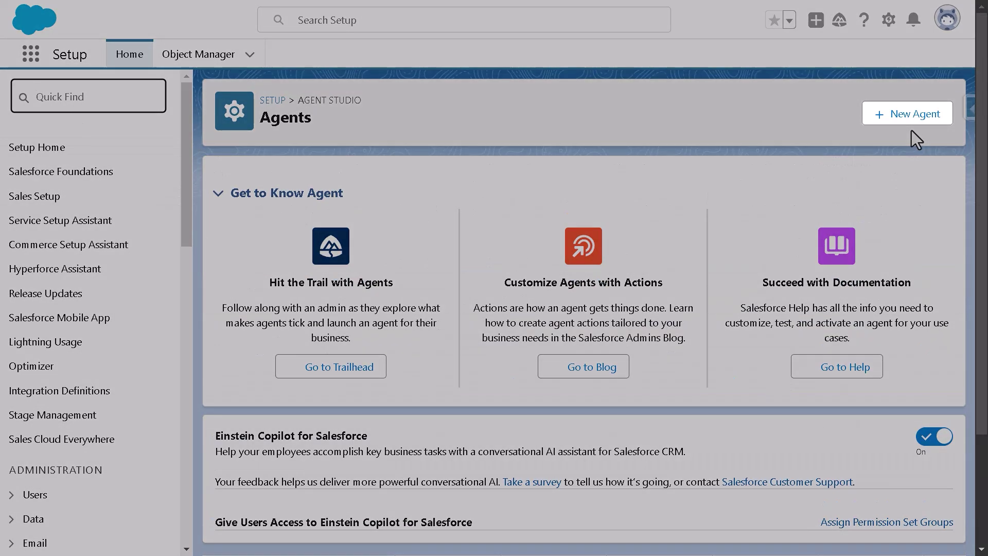
{"action": "scroll", "coordinate": [911, 130], "scroll_direction": "down", "scroll_amount": 2}
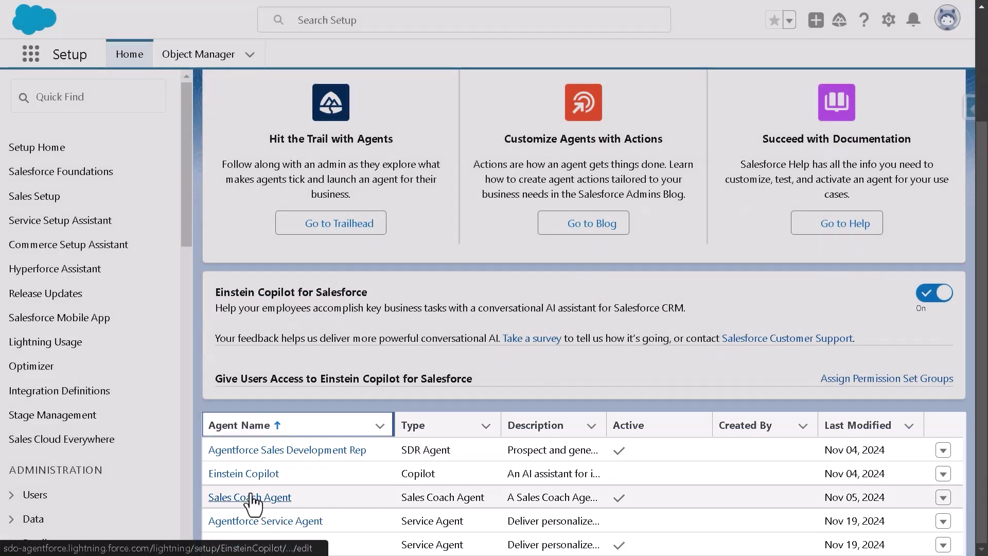
Open the Sales Coach Agent's details page in Salesforce Setup
{"action": "left_click", "coordinate": [251, 497]}
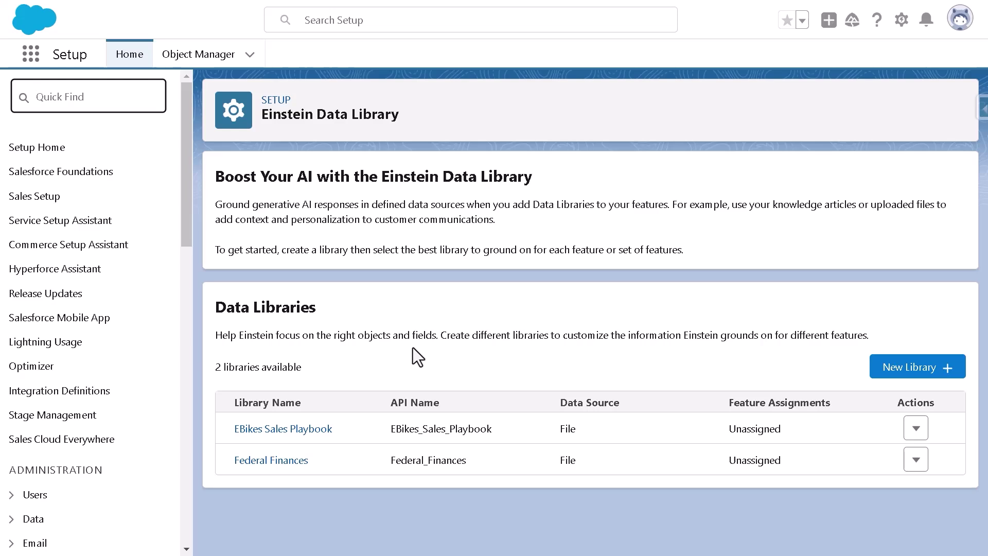
Open the EBikes Sales Playbook data library from the Einstein Data Library list
{"action": "left_click", "coordinate": [297, 429]}
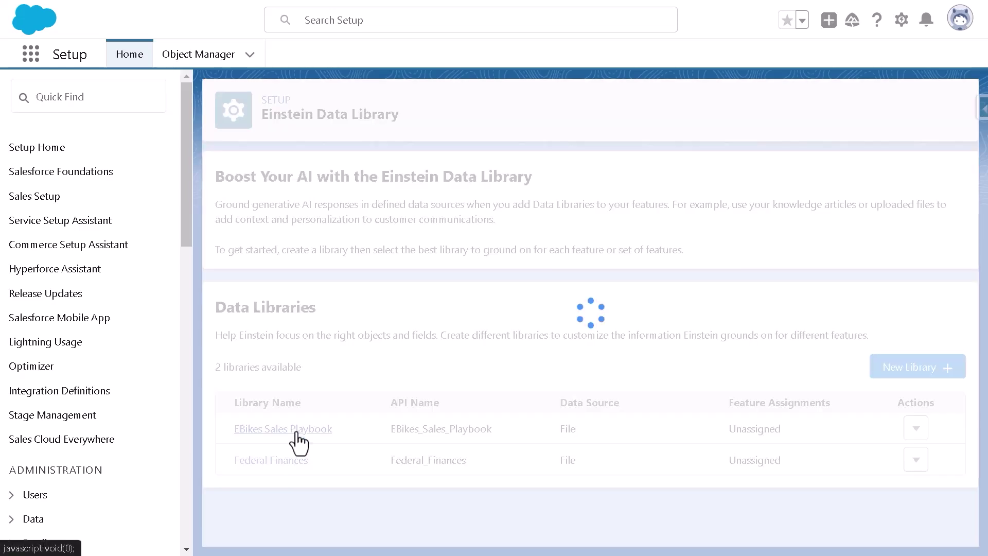